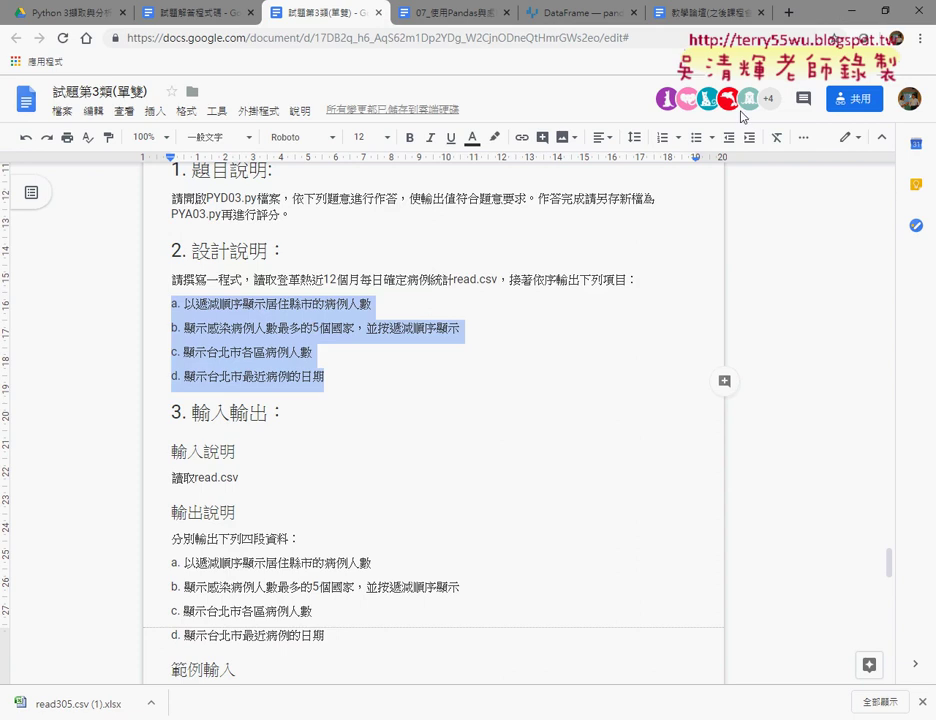
- Highlight the requirement about descending case counts per residence county, then switch to Excel
{"action": "left_click", "coordinate": [380, 388]}
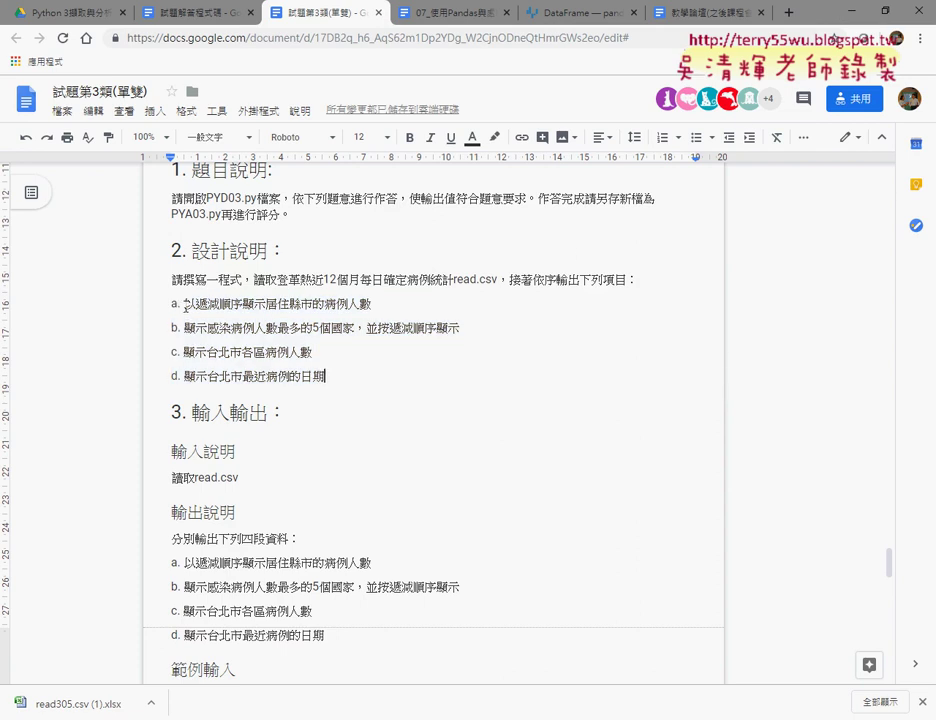
{"action": "left_click_drag", "start_coordinate": [183, 304], "coordinate": [385, 303]}
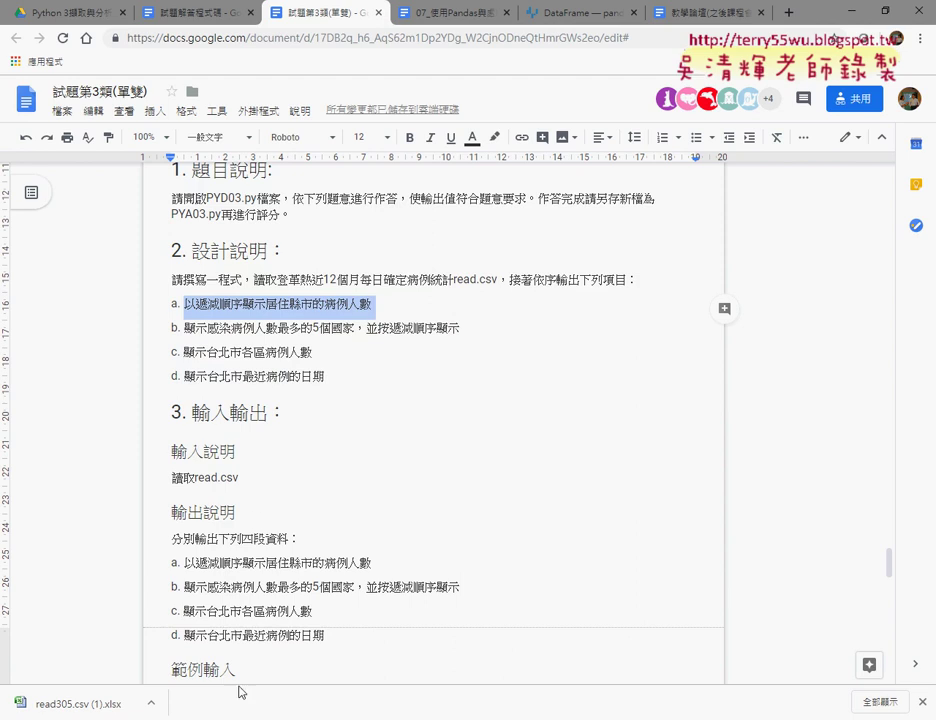
{"action": "key", "text": "alt+Tab"}
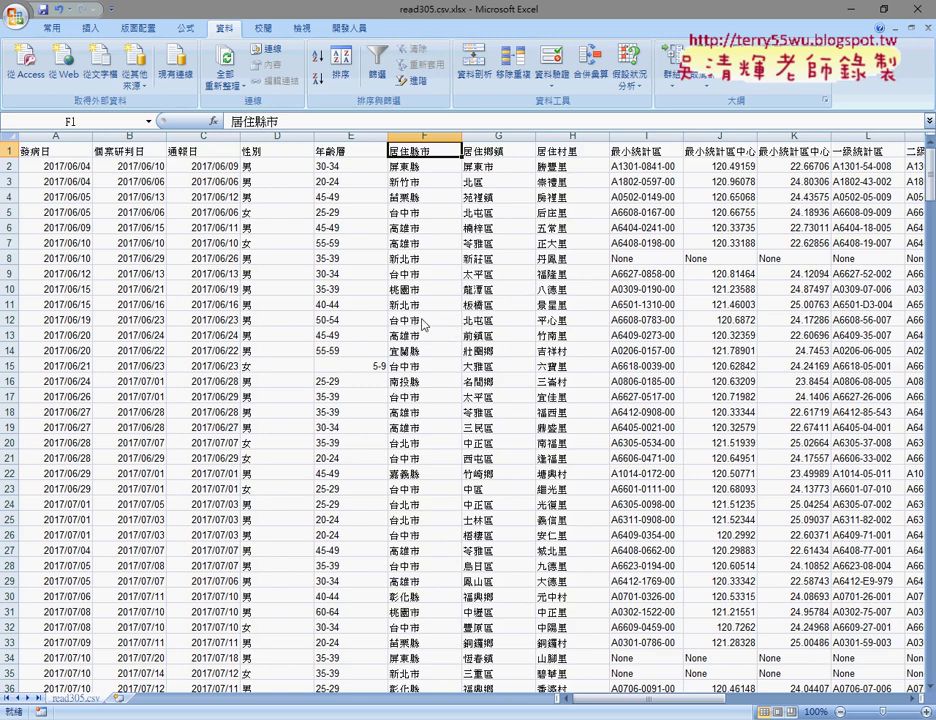
{"action": "left_click", "coordinate": [350, 288]}
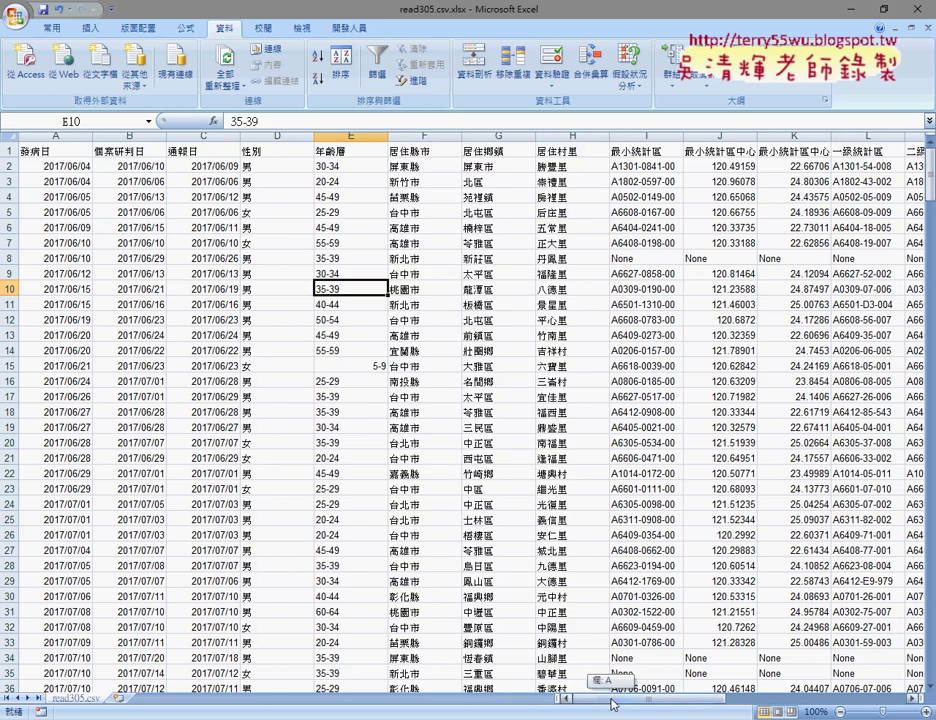
{"action": "mouse_move", "coordinate": [612, 705]}
{"action": "left_mouse_down"}
{"action": "mouse_move", "coordinate": [833, 706]}
{"action": "mouse_move", "coordinate": [612, 706]}
{"action": "left_mouse_up"}
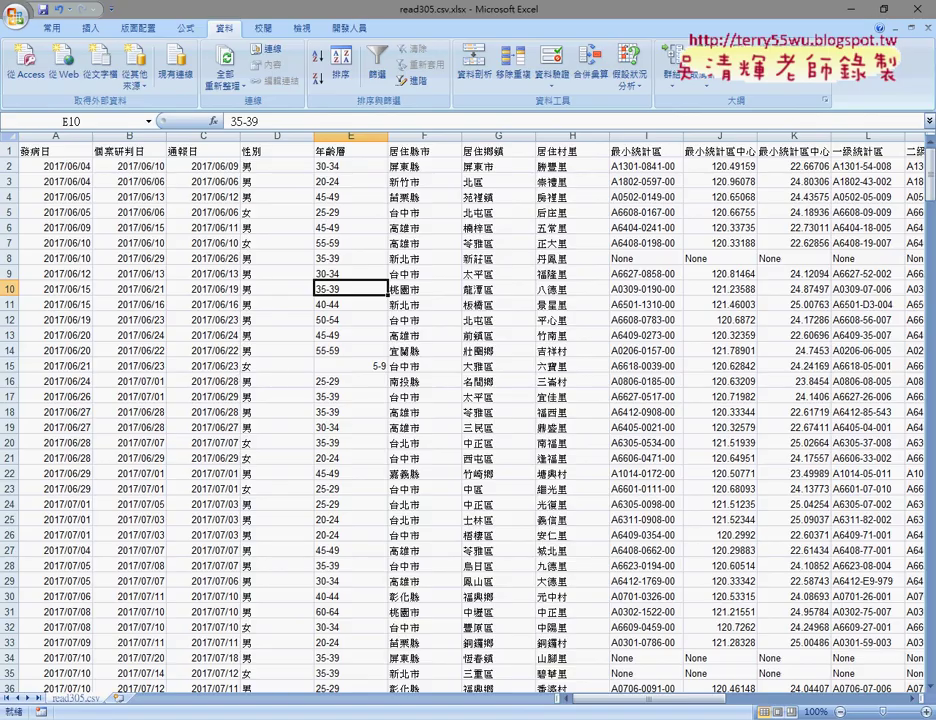
{"action": "key", "text": "alt+Tab"}
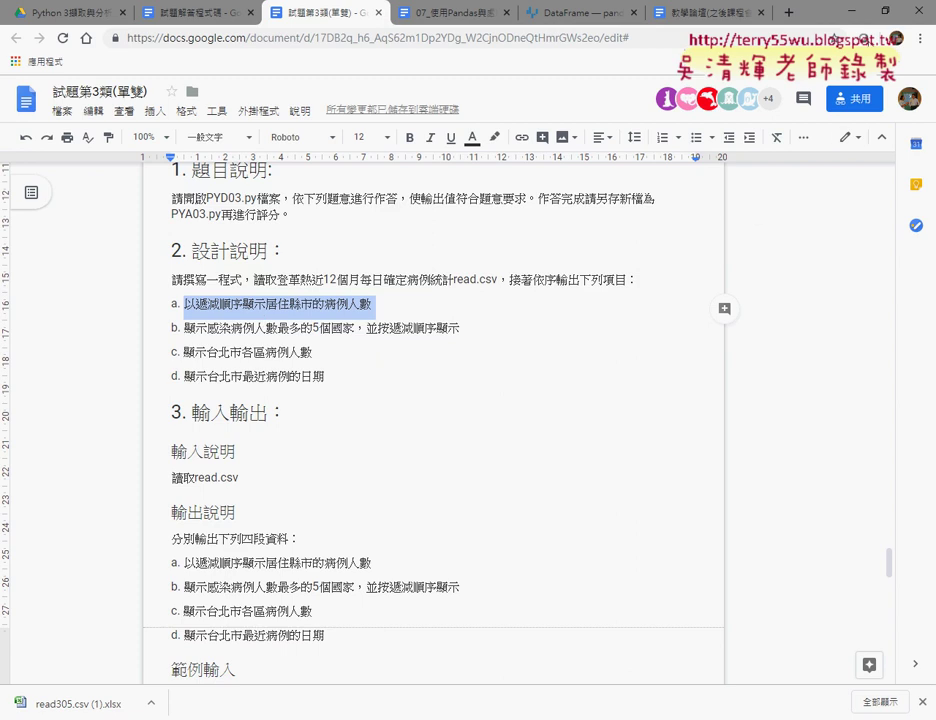
{"action": "key", "text": "alt+Tab"}
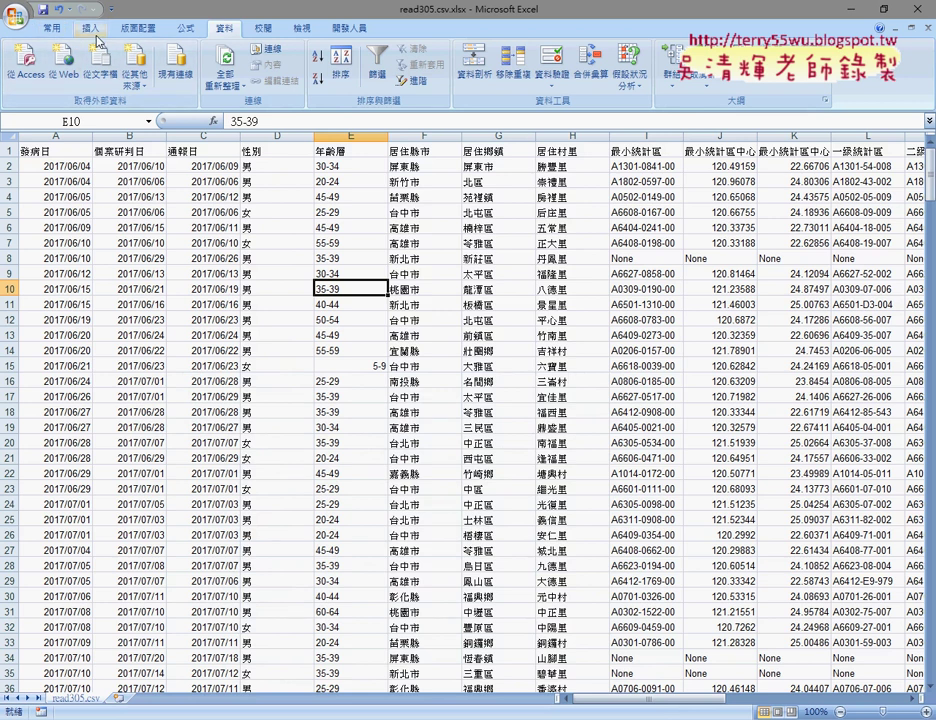
{"action": "left_click", "coordinate": [91, 28]}
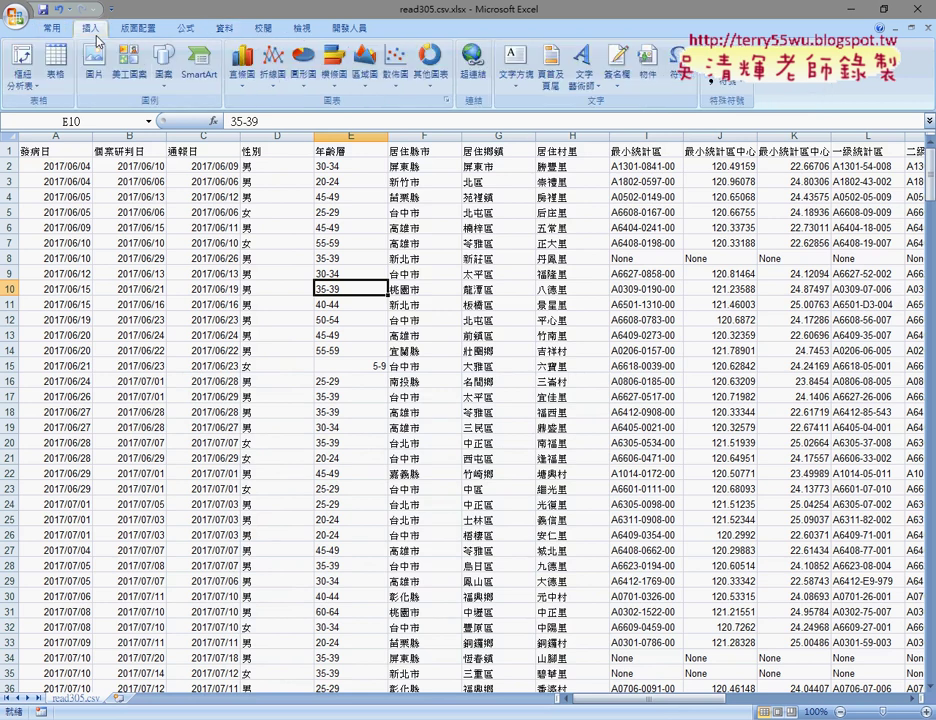
- Insert a PivotTable from the full read305.csv data range on a new worksheet
{"action": "left_click", "coordinate": [28, 66]}
{"action": "left_click", "coordinate": [30, 90]}
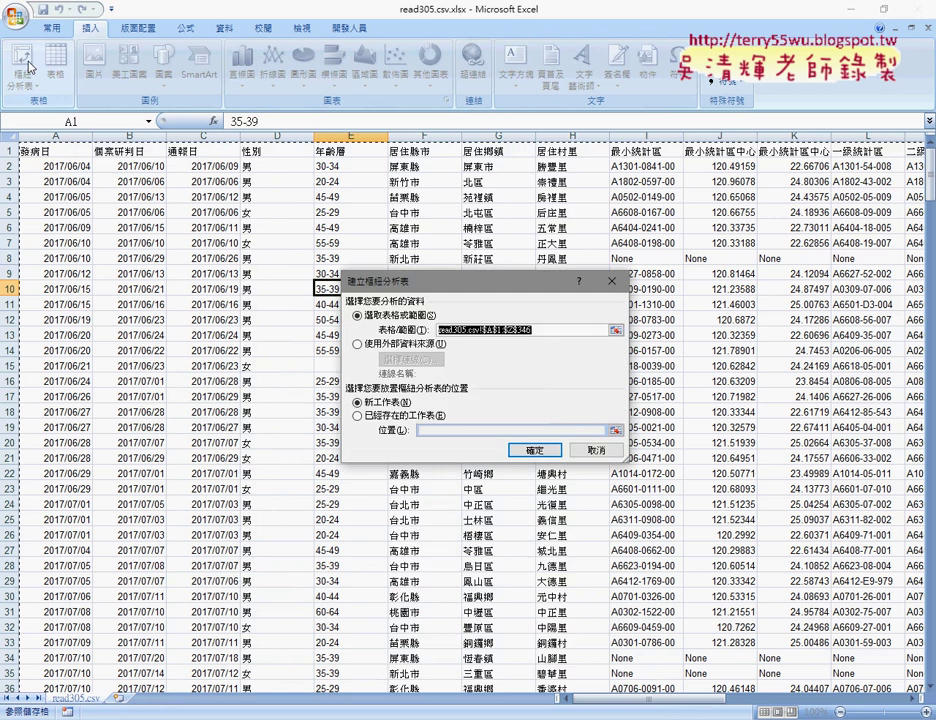
{"action": "left_click", "coordinate": [545, 450]}
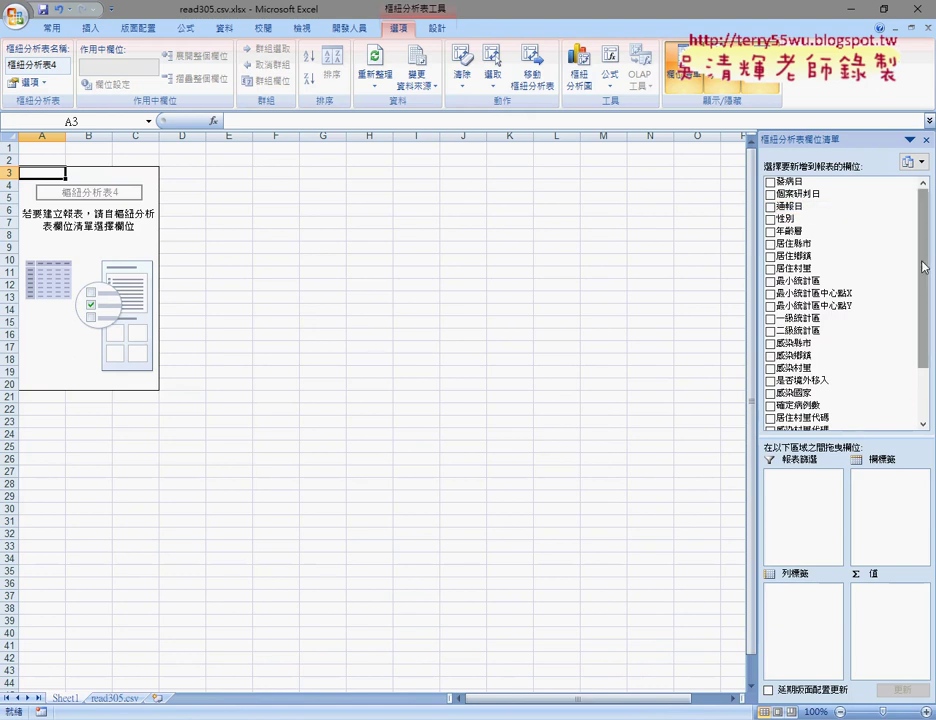
- Add 感染縣市 to rows and values, remove it from rows, then return to read305.csv
{"action": "mouse_move", "coordinate": [925, 268]}
{"action": "left_mouse_down"}
{"action": "mouse_move", "coordinate": [927, 322]}
{"action": "mouse_move", "coordinate": [929, 242]}
{"action": "left_mouse_up"}
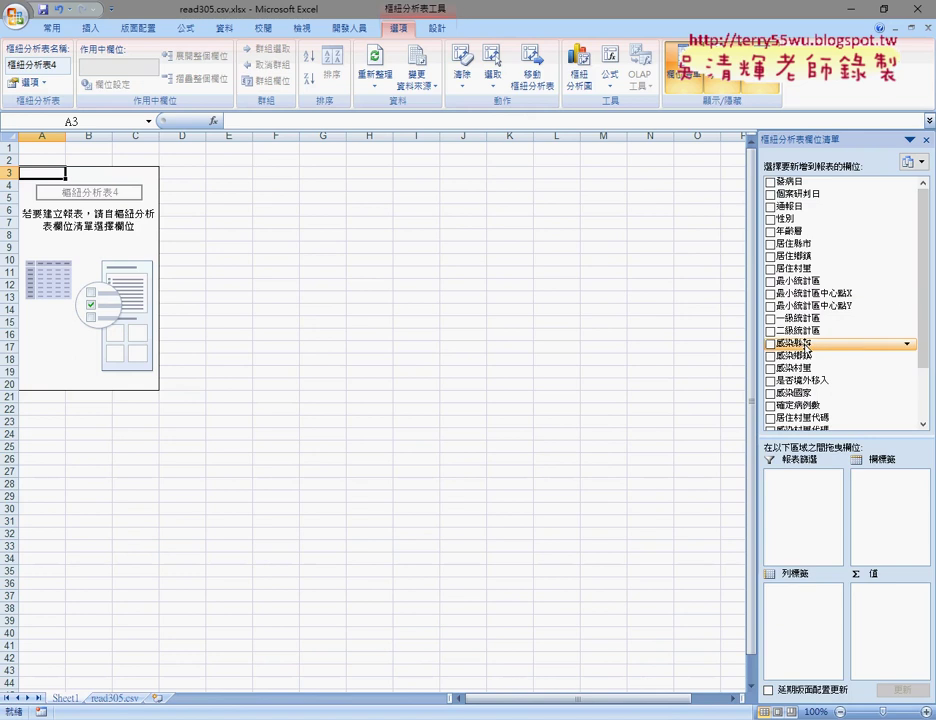
{"action": "left_click_drag", "start_coordinate": [804, 344], "coordinate": [799, 610]}
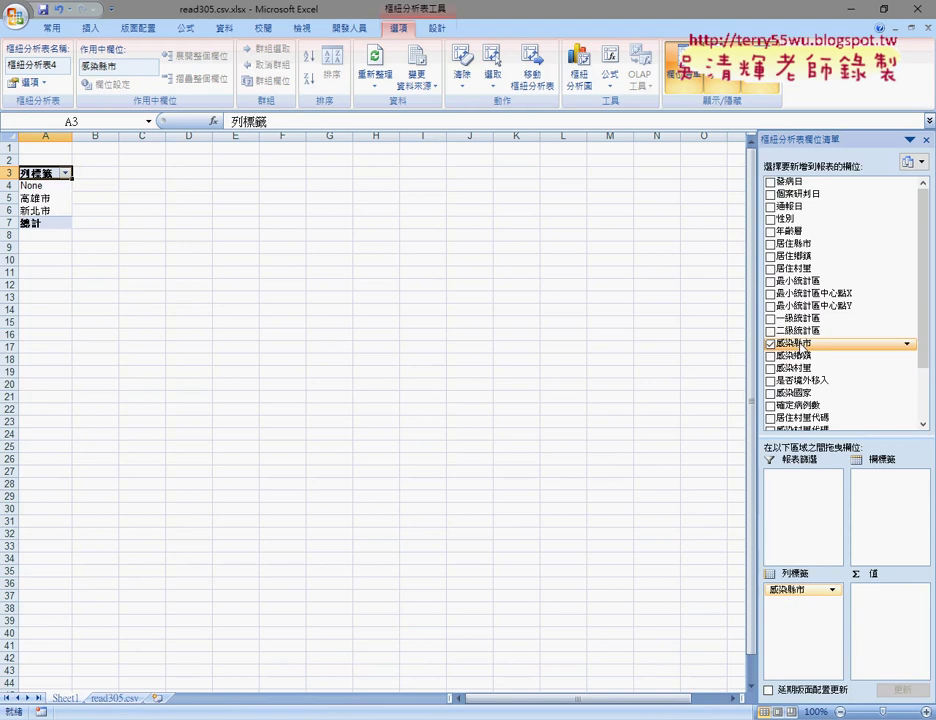
{"action": "left_click_drag", "start_coordinate": [800, 343], "coordinate": [881, 604]}
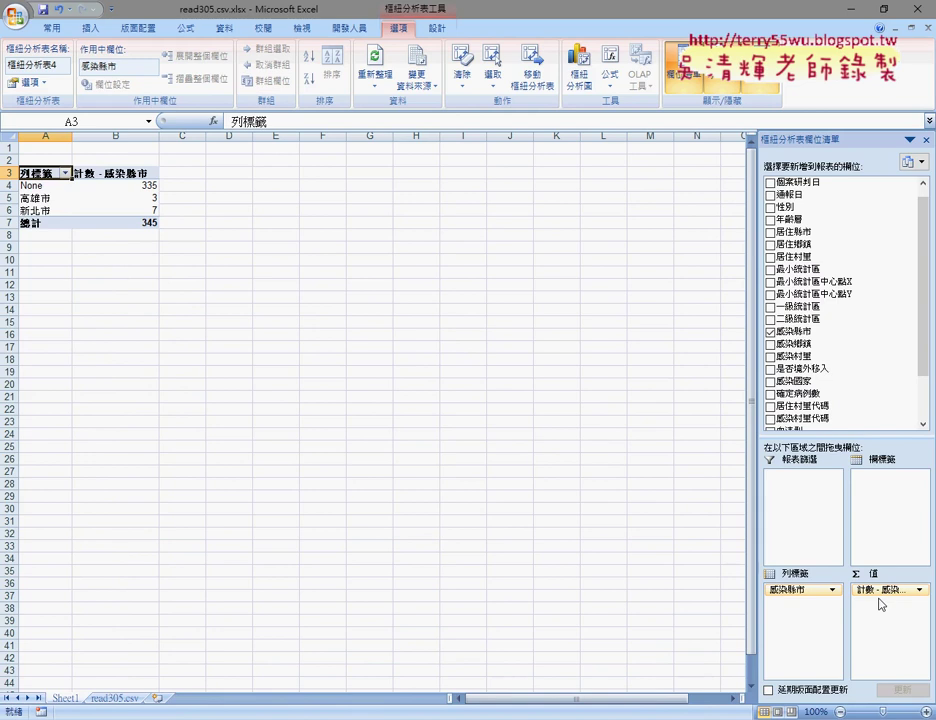
{"action": "left_click_drag", "start_coordinate": [829, 591], "coordinate": [830, 368]}
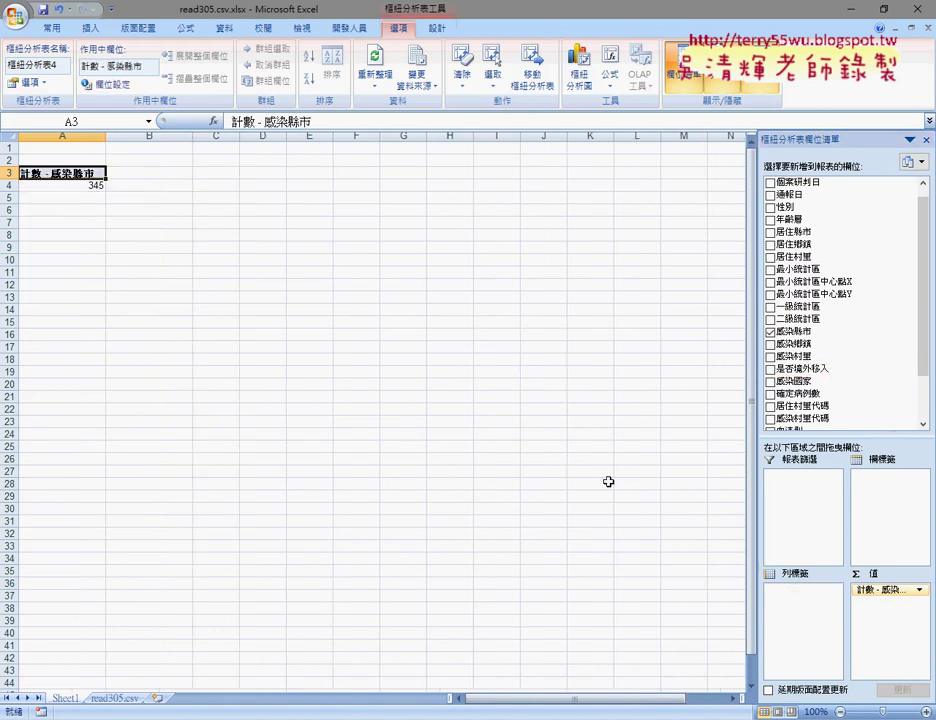
{"action": "left_click", "coordinate": [117, 697]}
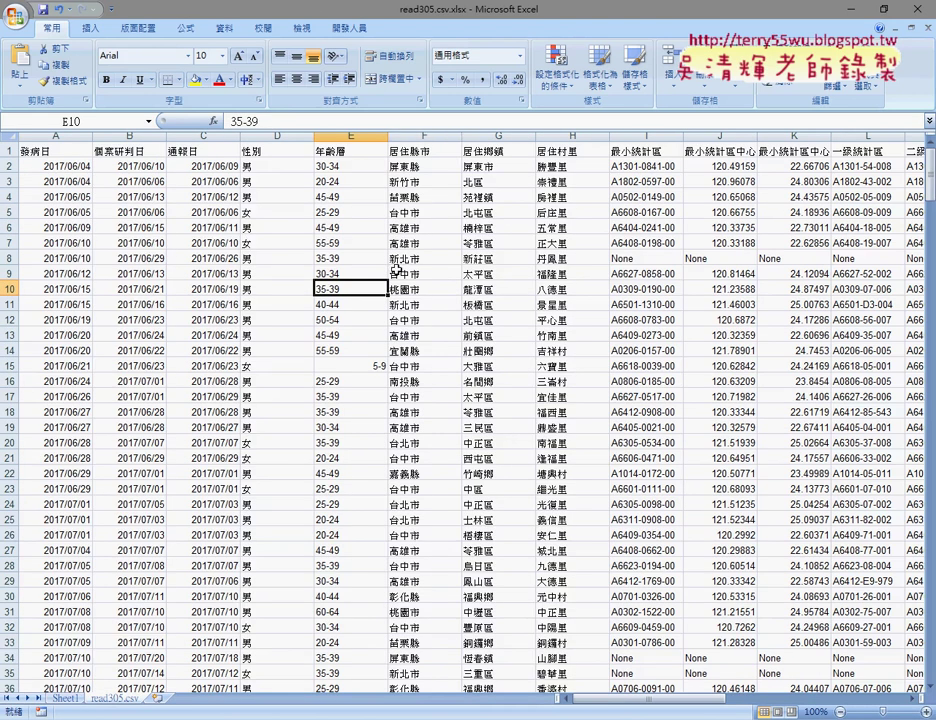
- On Sheet1, drop the 感染縣市 count and add 居住縣市 as row labels and count values
{"action": "left_click", "coordinate": [66, 697]}
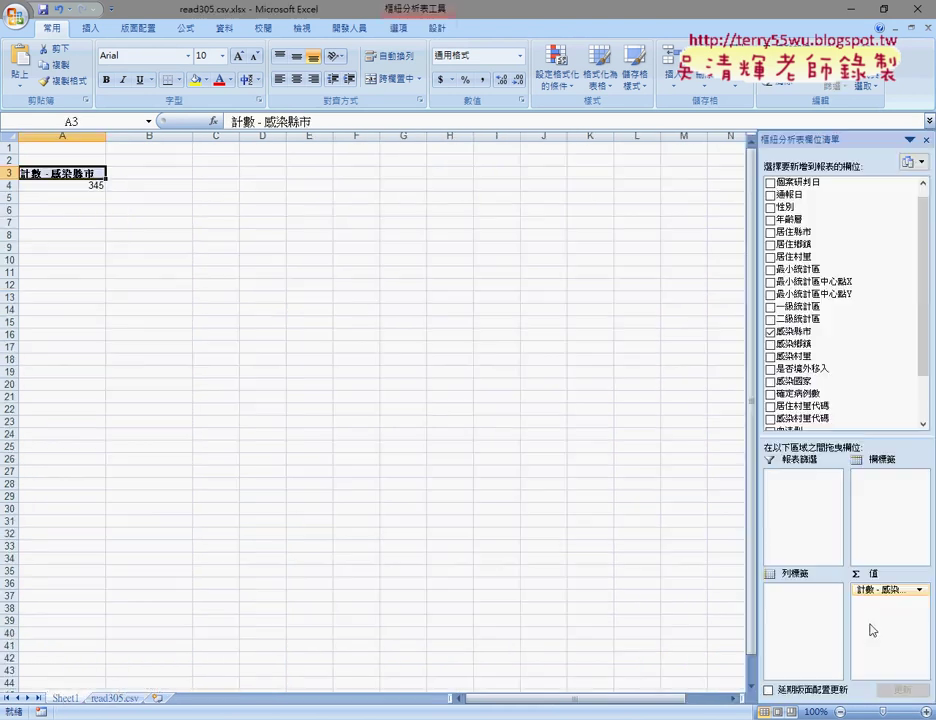
{"action": "left_click_drag", "start_coordinate": [890, 601], "coordinate": [806, 368]}
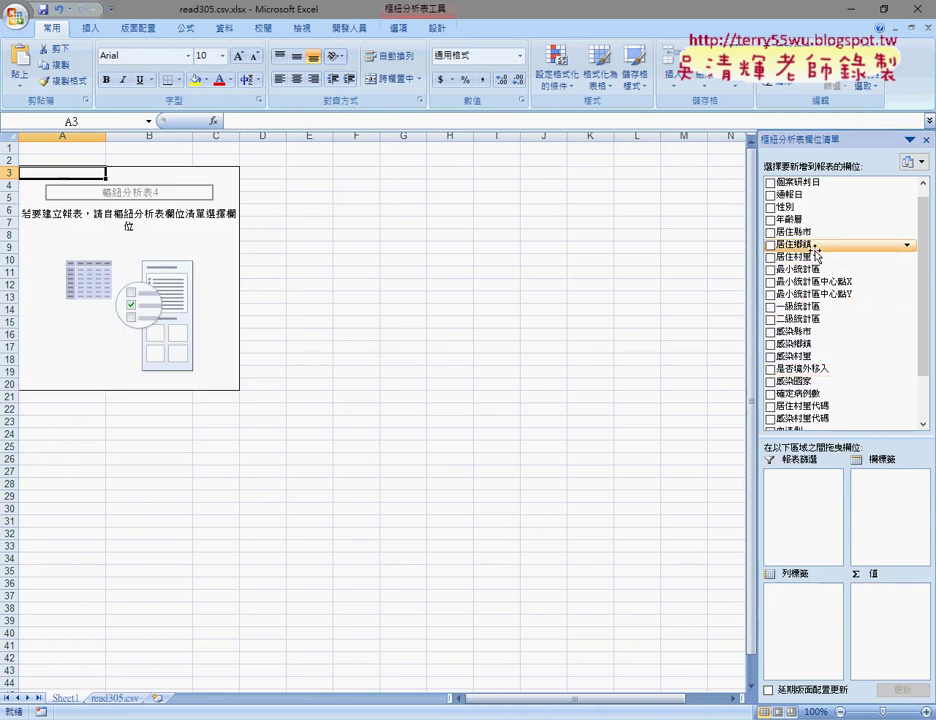
{"action": "left_click_drag", "start_coordinate": [808, 236], "coordinate": [795, 620]}
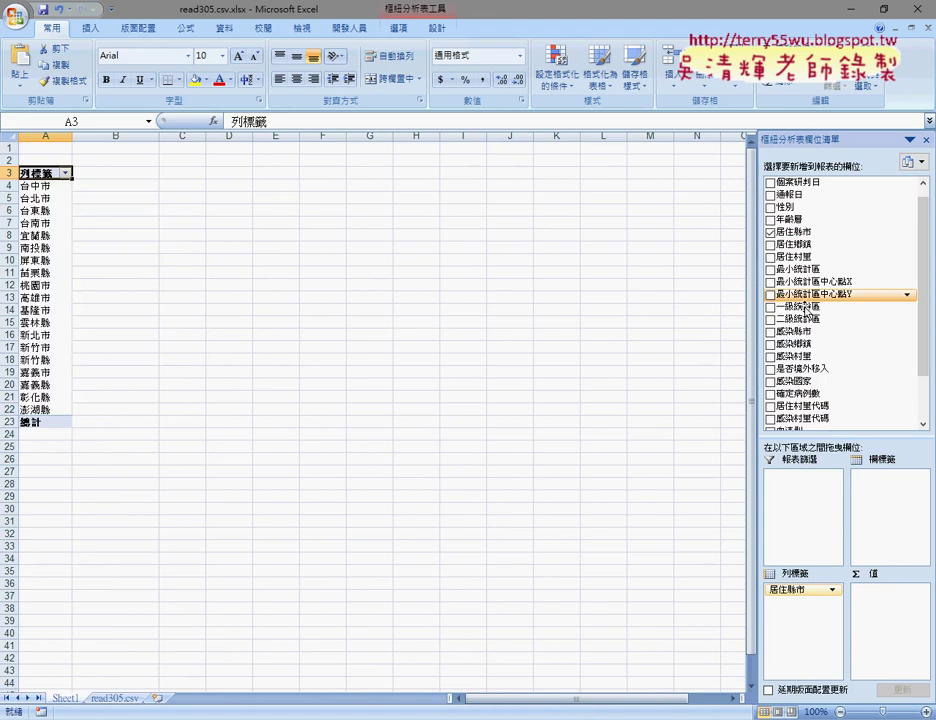
{"action": "left_click_drag", "start_coordinate": [806, 236], "coordinate": [877, 606]}
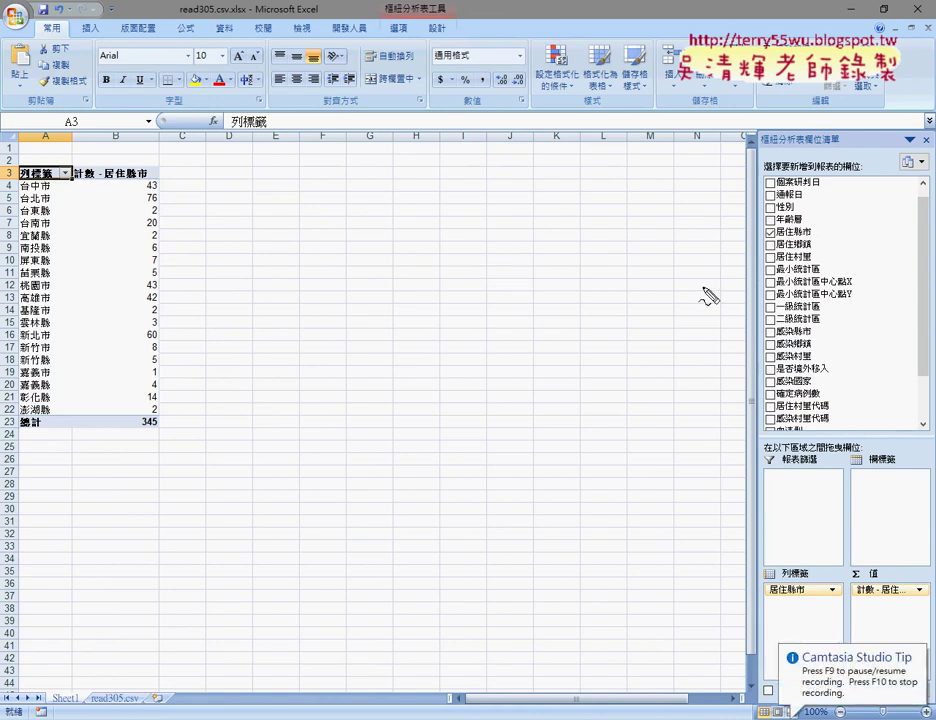
- Annotate the 居住縣市 field and row labels header in red, then clear the annotations
{"action": "mouse_move", "coordinate": [812, 228]}
{"action": "left_mouse_down"}
{"action": "mouse_move", "coordinate": [729, 414]}
{"action": "mouse_move", "coordinate": [800, 612]}
{"action": "mouse_move", "coordinate": [765, 658]}
{"action": "left_mouse_up"}
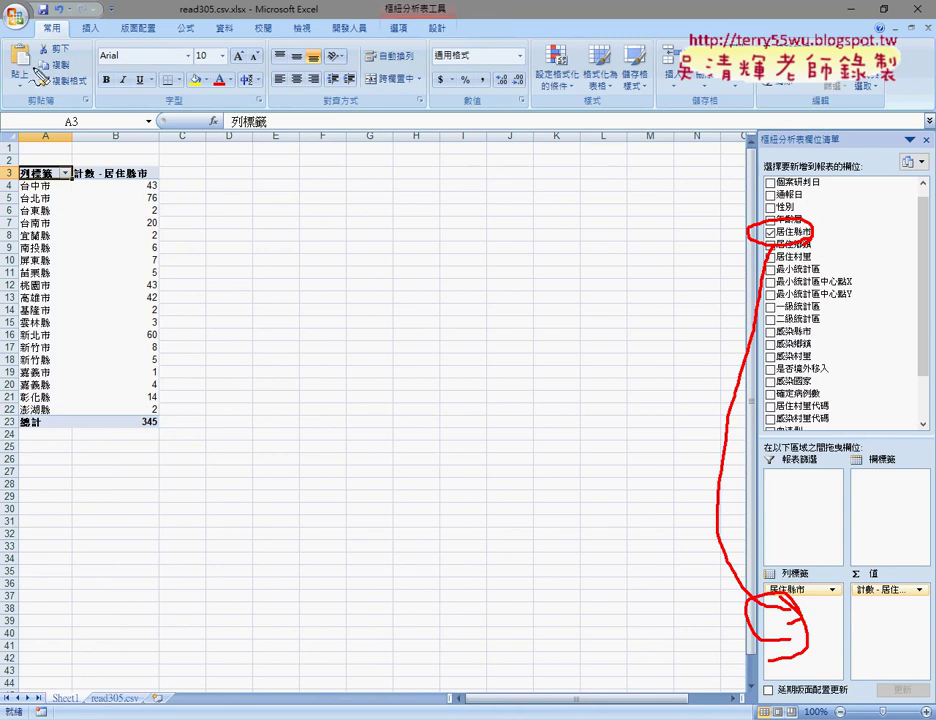
{"action": "left_click_drag", "start_coordinate": [40, 62], "coordinate": [36, 168]}
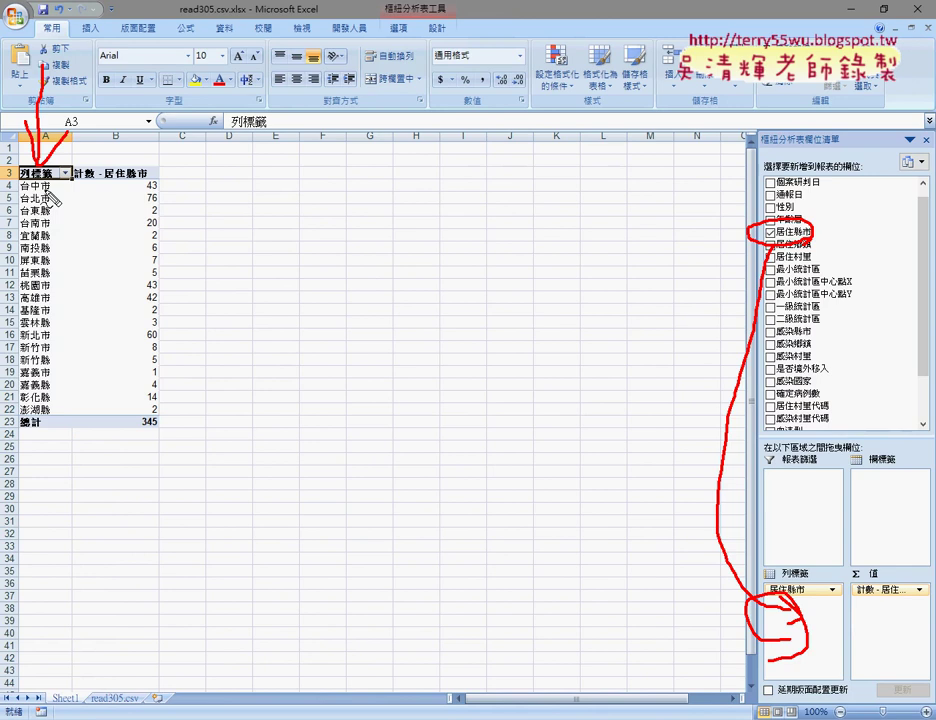
{"action": "key", "text": "Escape"}
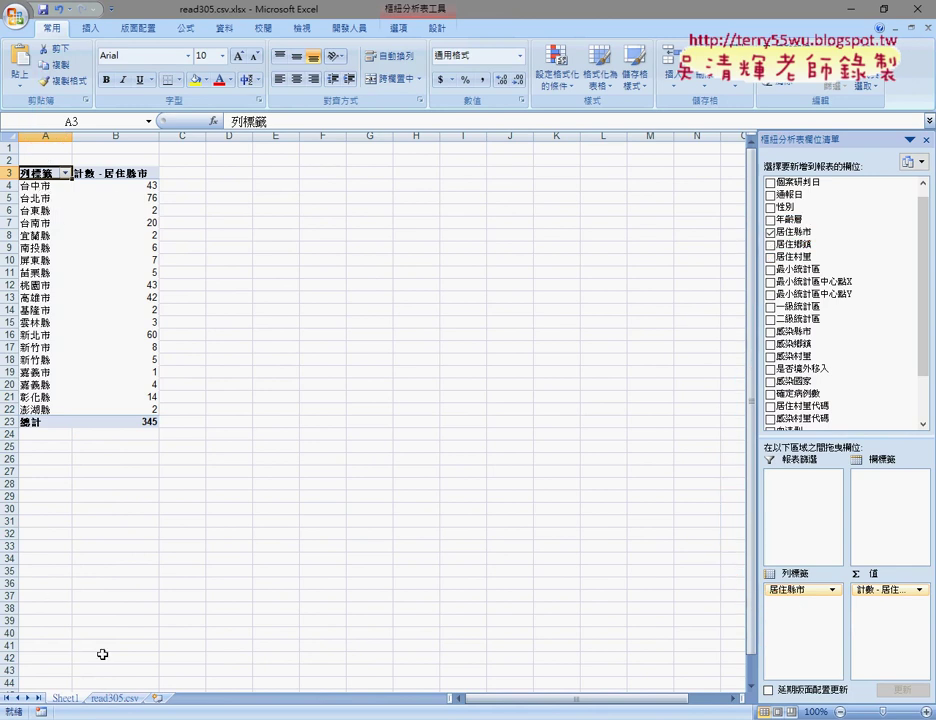
{"action": "left_click", "coordinate": [115, 697]}
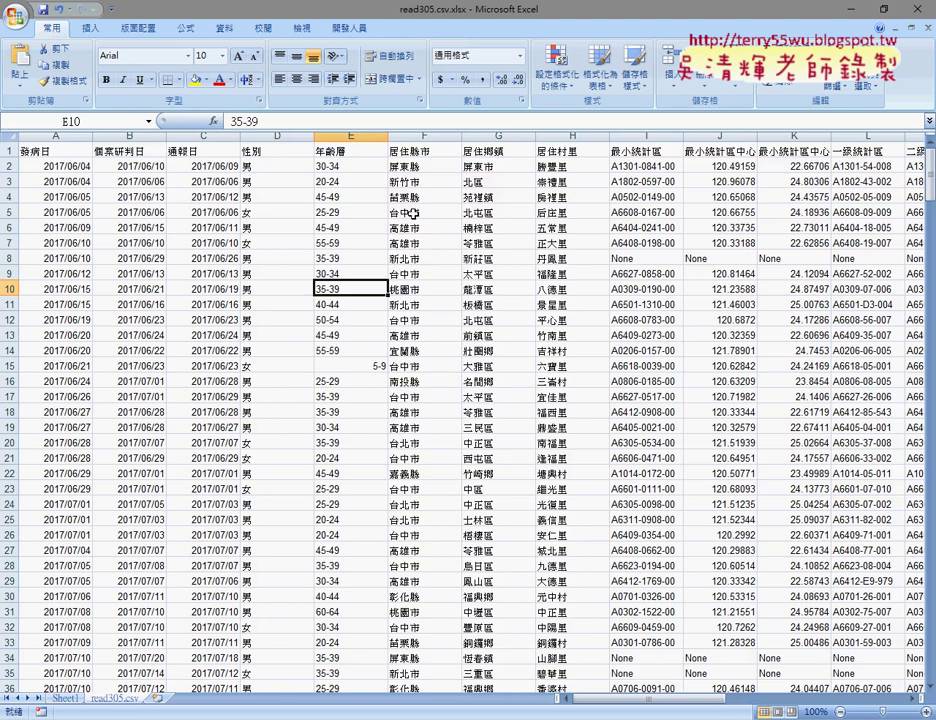
{"action": "left_click", "coordinate": [418, 182]}
{"action": "left_click", "coordinate": [426, 274]}
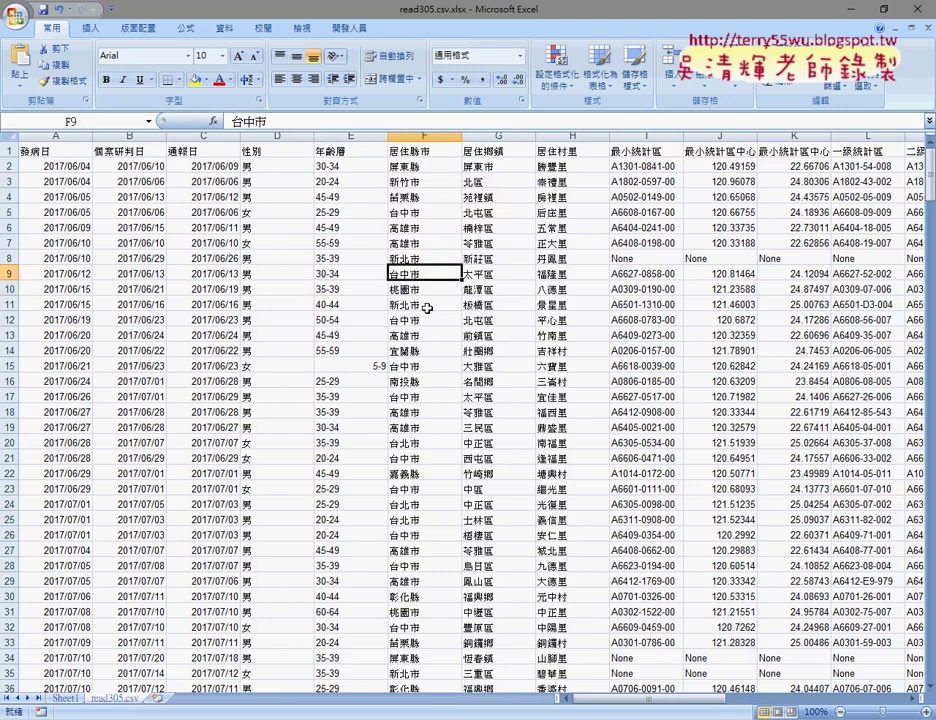
{"action": "left_click", "coordinate": [424, 367]}
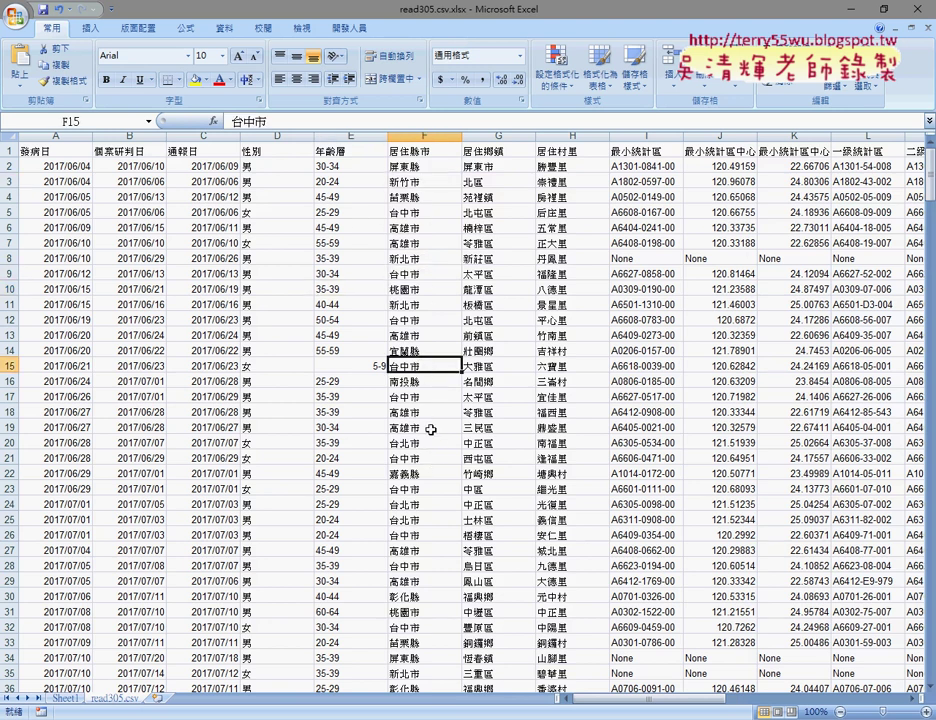
{"action": "key", "text": "ctrl+Page_Up"}
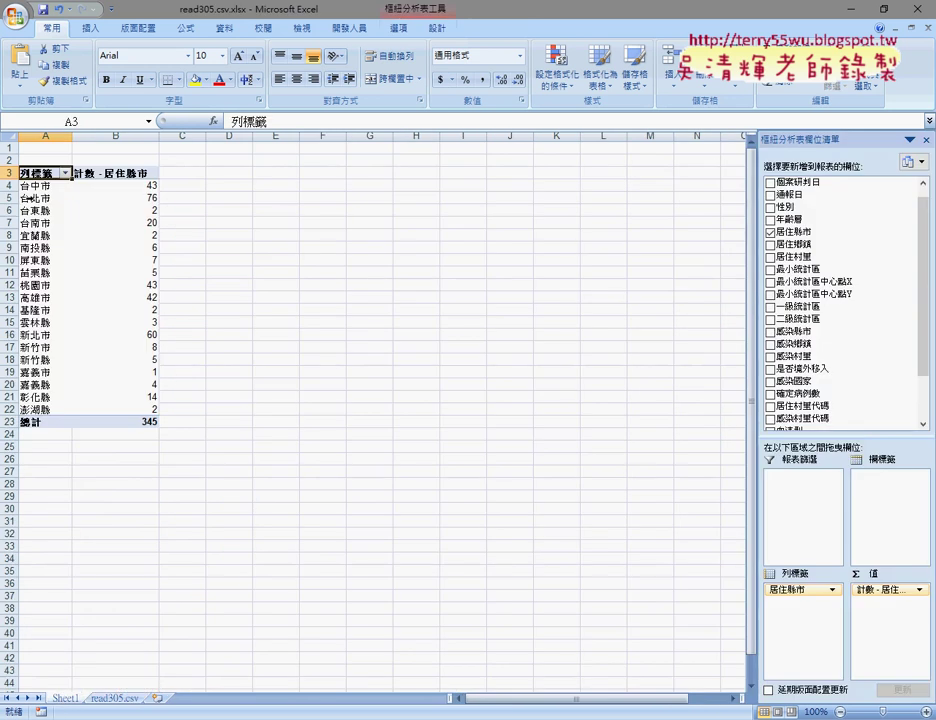
{"action": "left_click", "coordinate": [40, 135]}
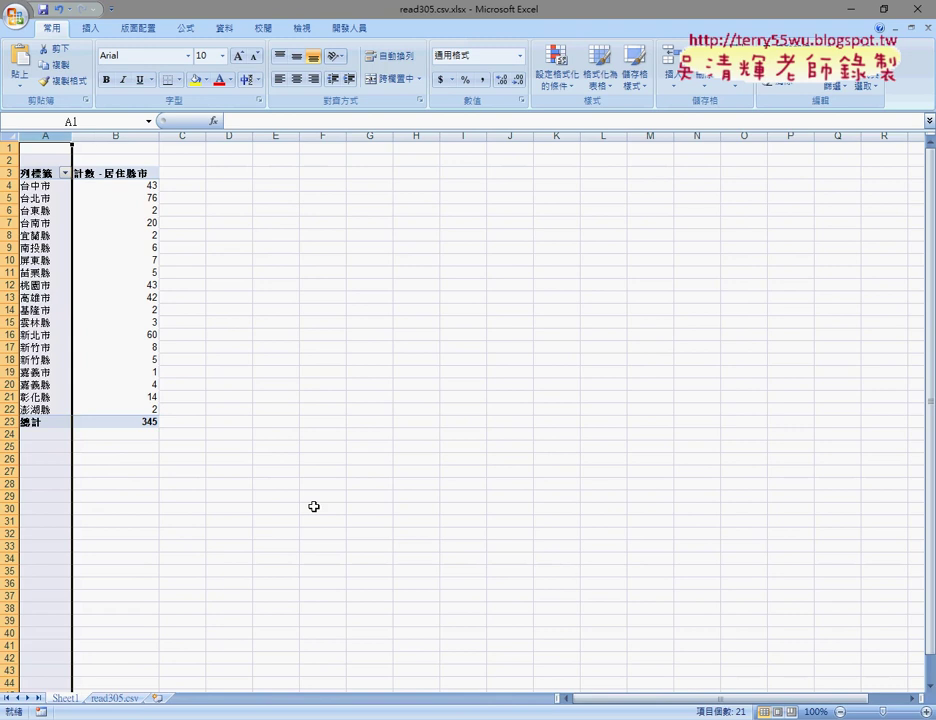
{"action": "left_click", "coordinate": [95, 322]}
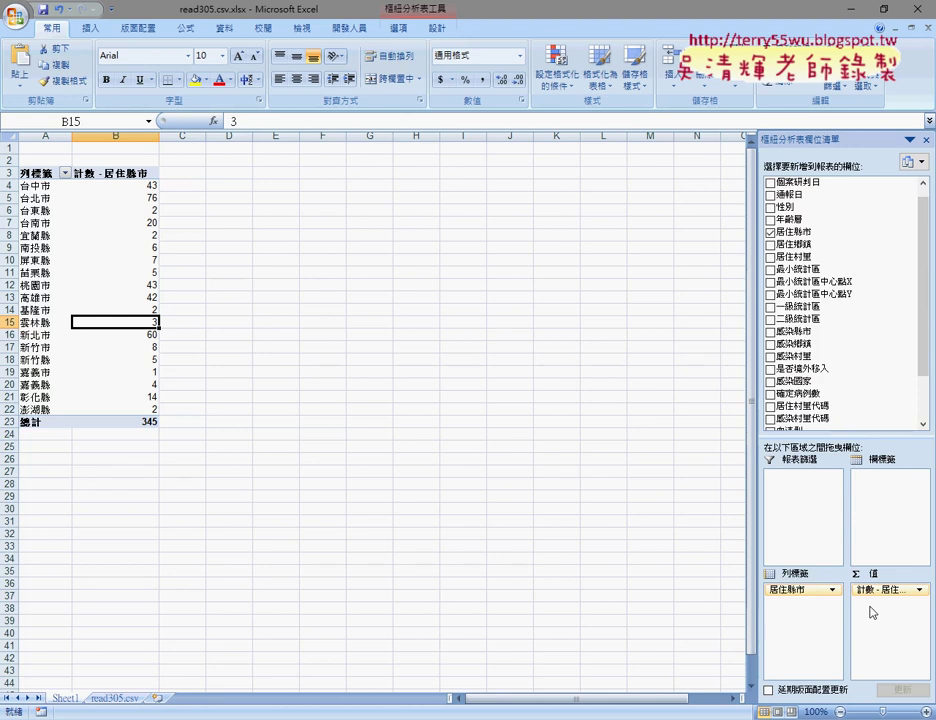
{"action": "left_click", "coordinate": [140, 187]}
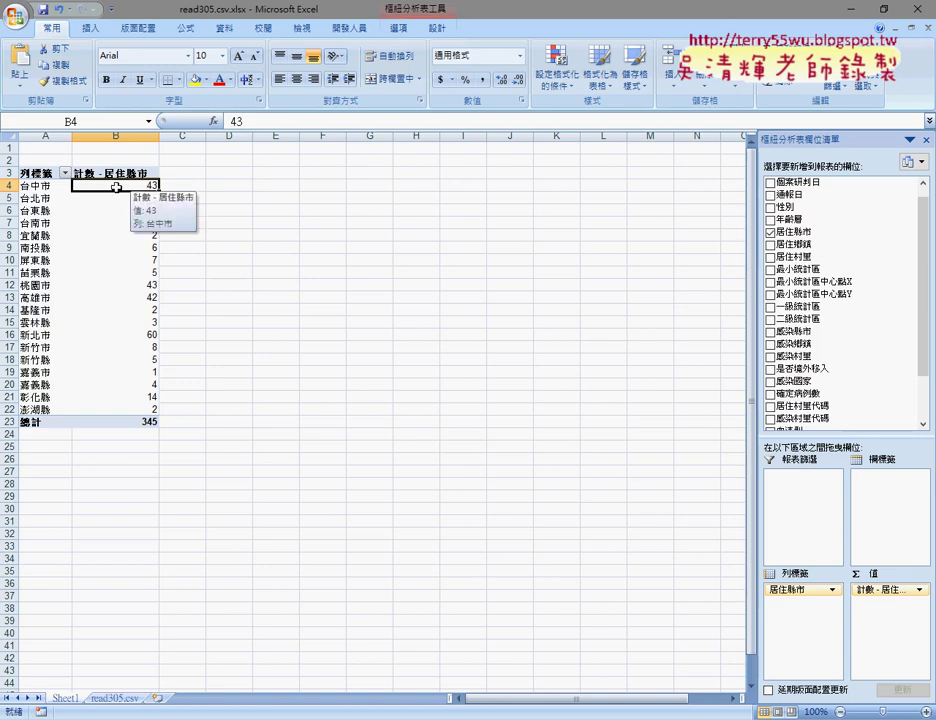
- Sort the county counts largest to smallest and select the sorted range A4:B22
{"action": "left_click", "coordinate": [230, 29]}
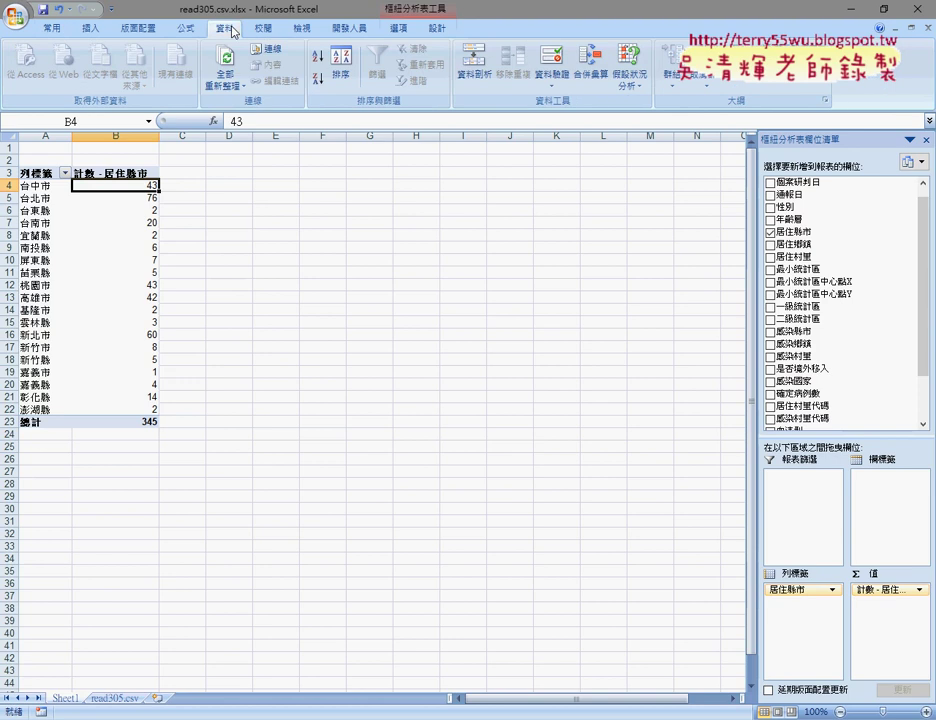
{"action": "left_click", "coordinate": [317, 78]}
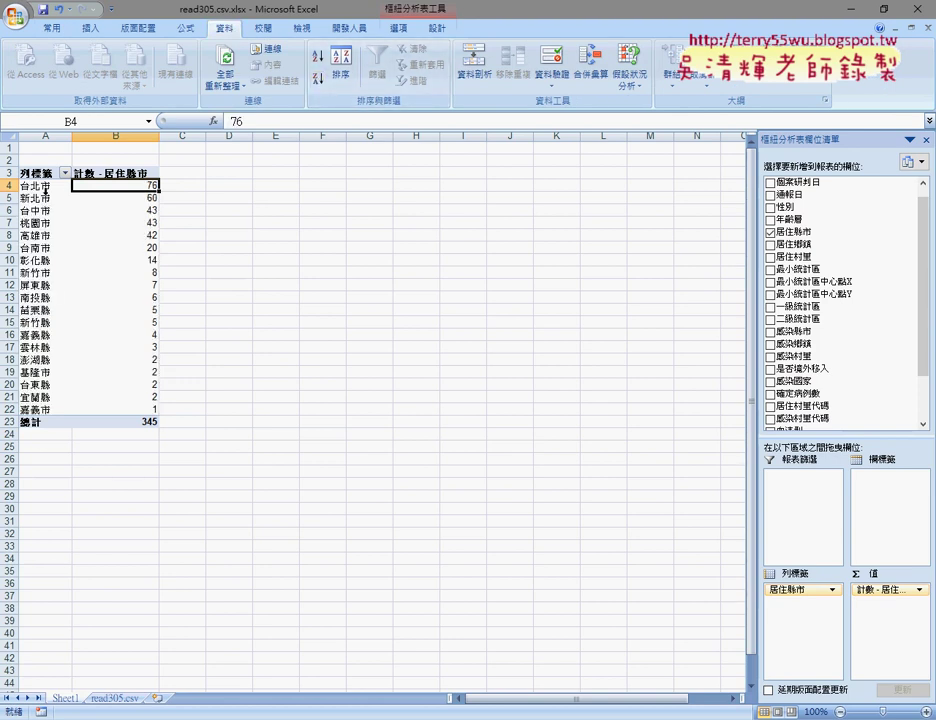
{"action": "left_click_drag", "start_coordinate": [40, 185], "coordinate": [131, 404]}
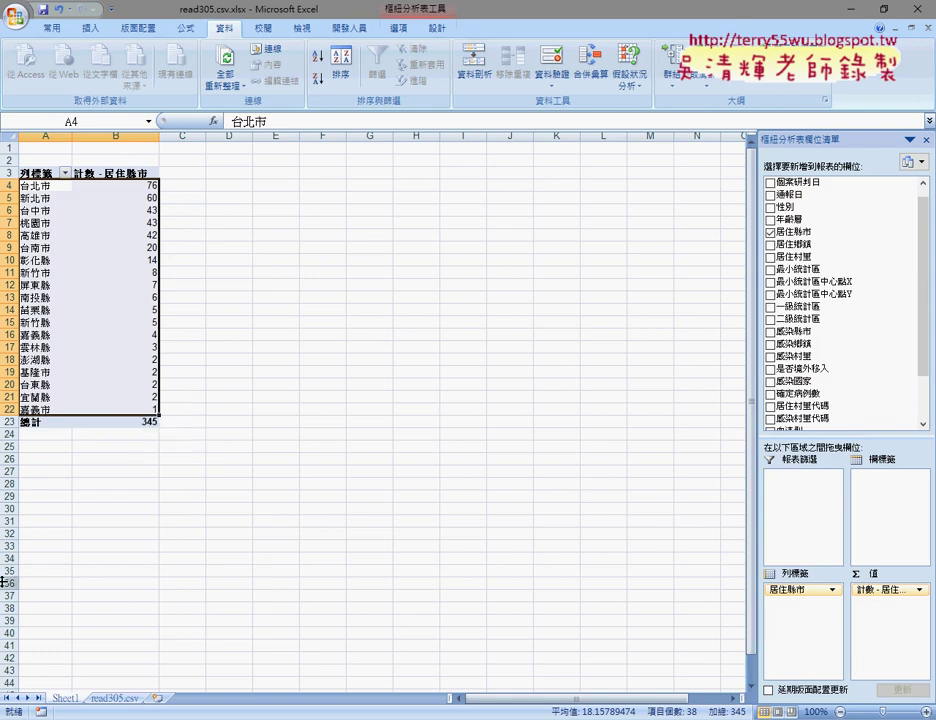
{"action": "left_click", "coordinate": [118, 699]}
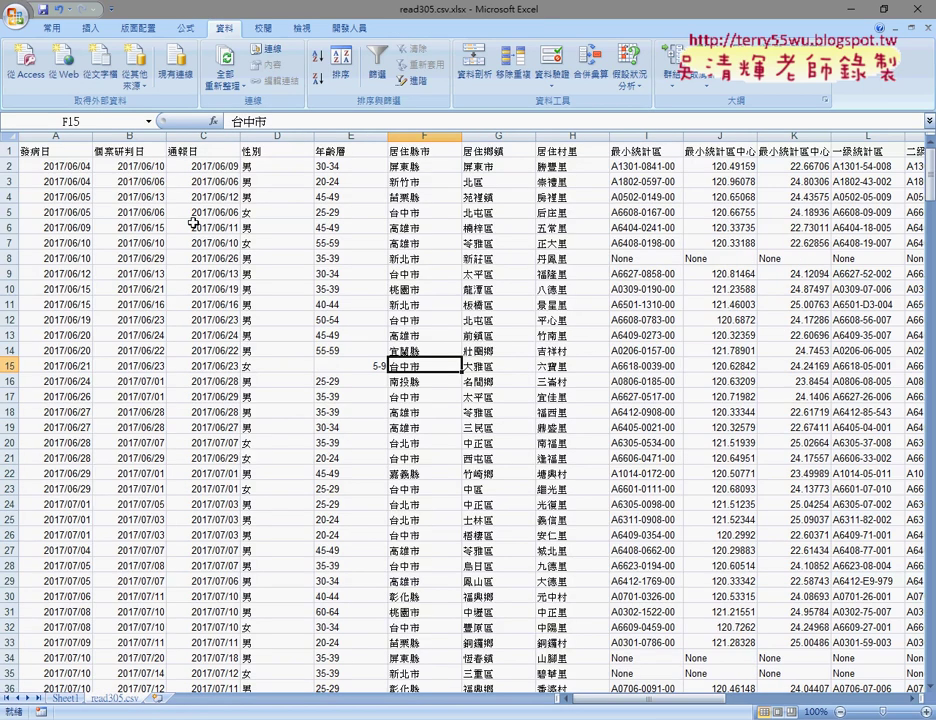
{"action": "left_click", "coordinate": [8, 149]}
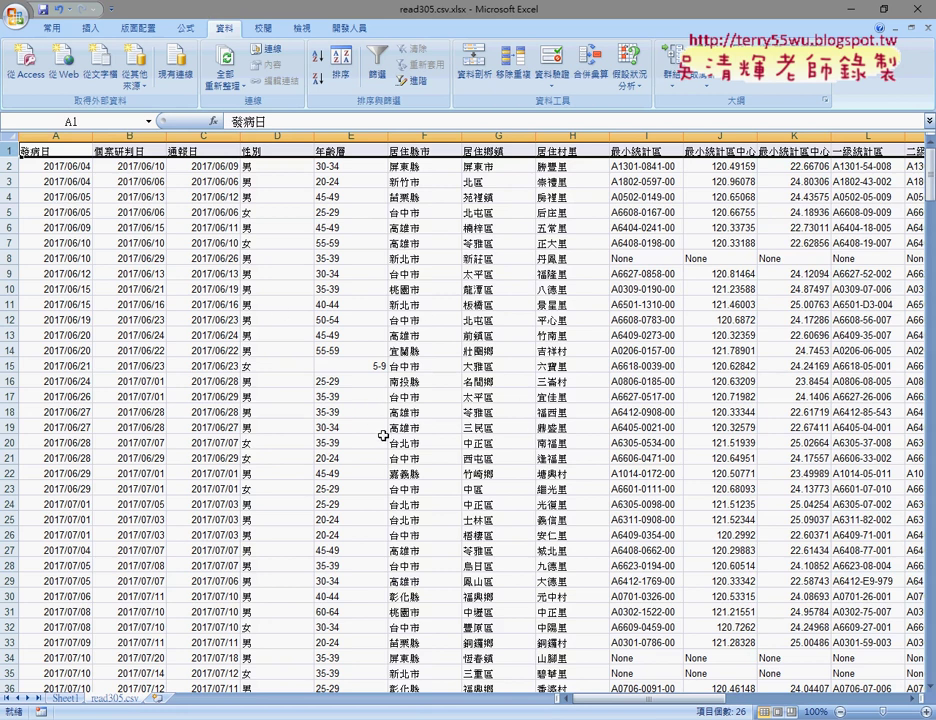
{"action": "left_click", "coordinate": [65, 698]}
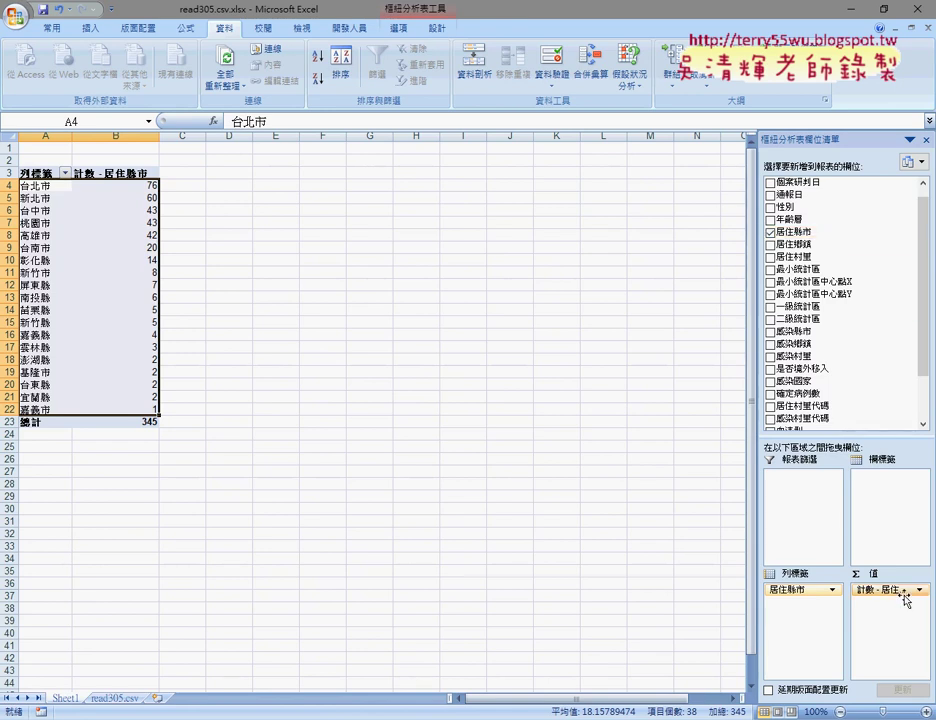
{"action": "left_click", "coordinate": [94, 235]}
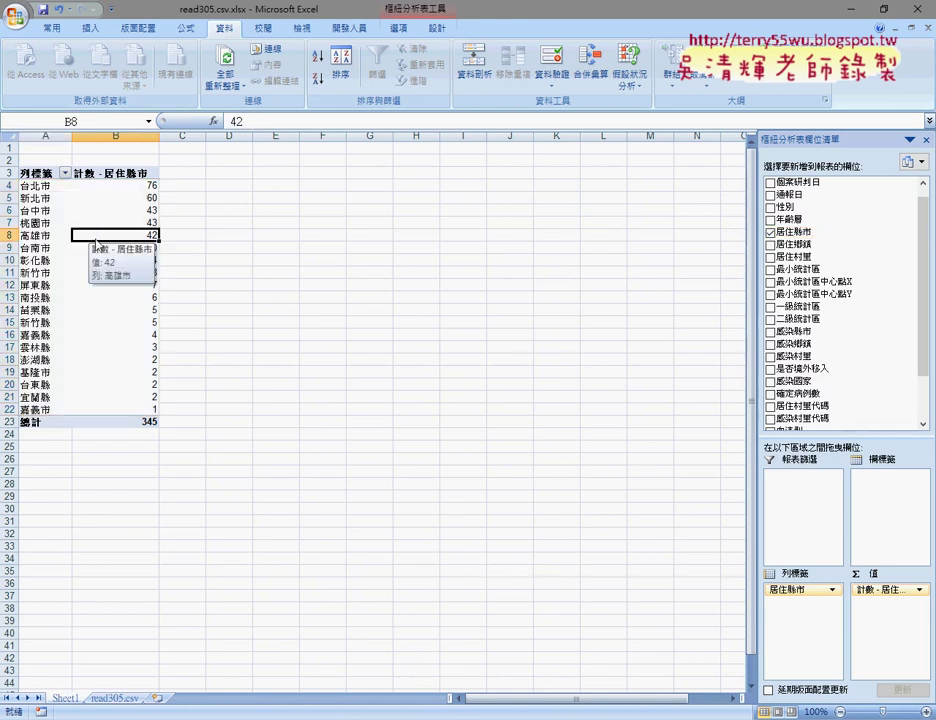
{"action": "left_click", "coordinate": [92, 188]}
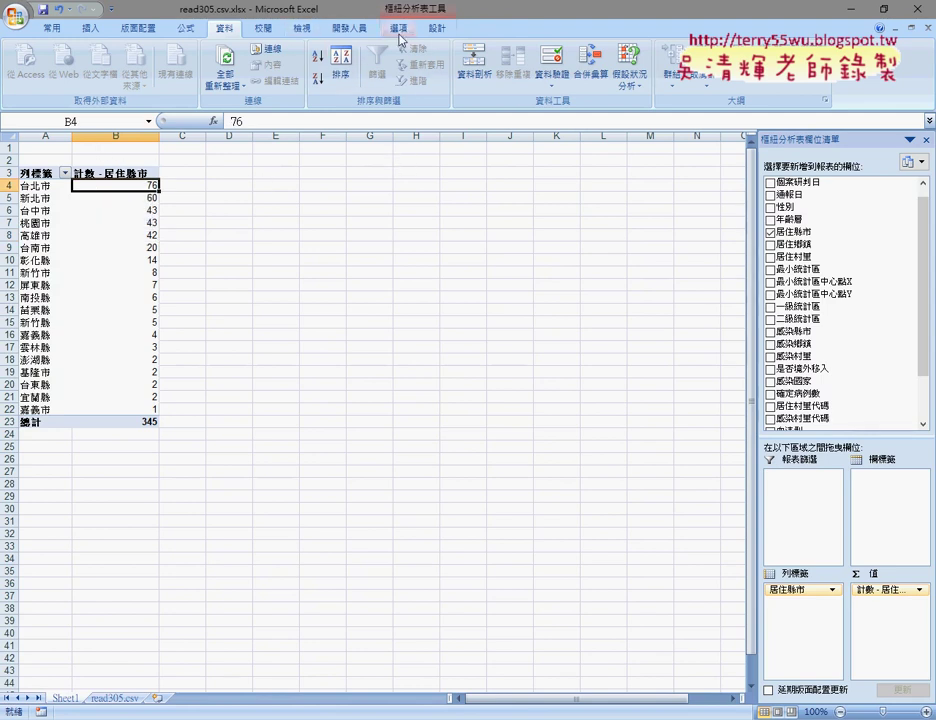
{"action": "left_click", "coordinate": [399, 30]}
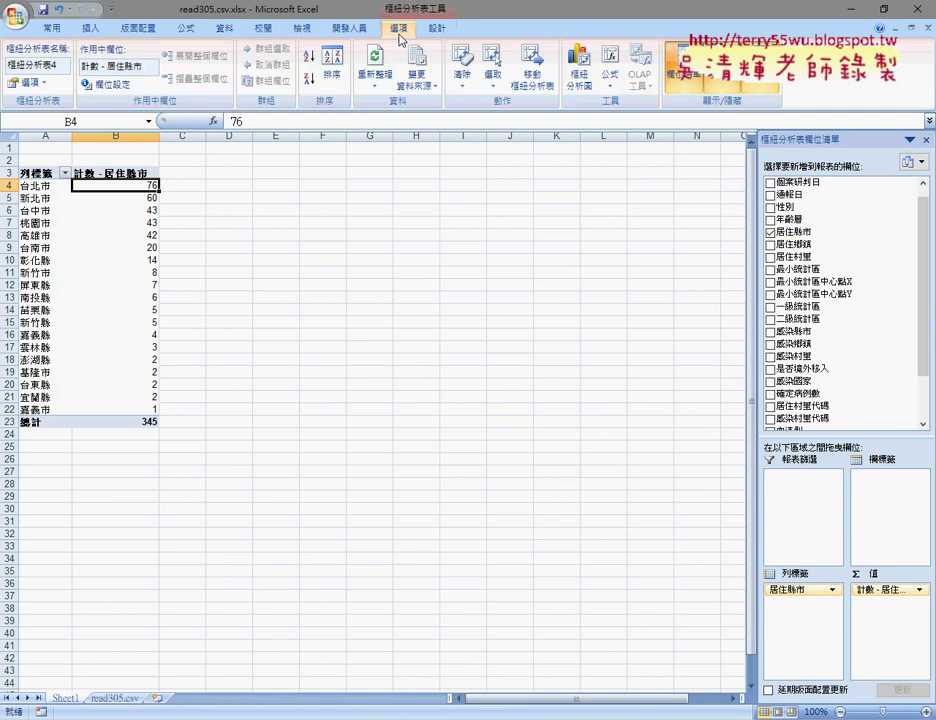
- Insert a clustered column PivotChart beside the pivot table, enlarged toward column L
{"action": "left_click", "coordinate": [582, 86]}
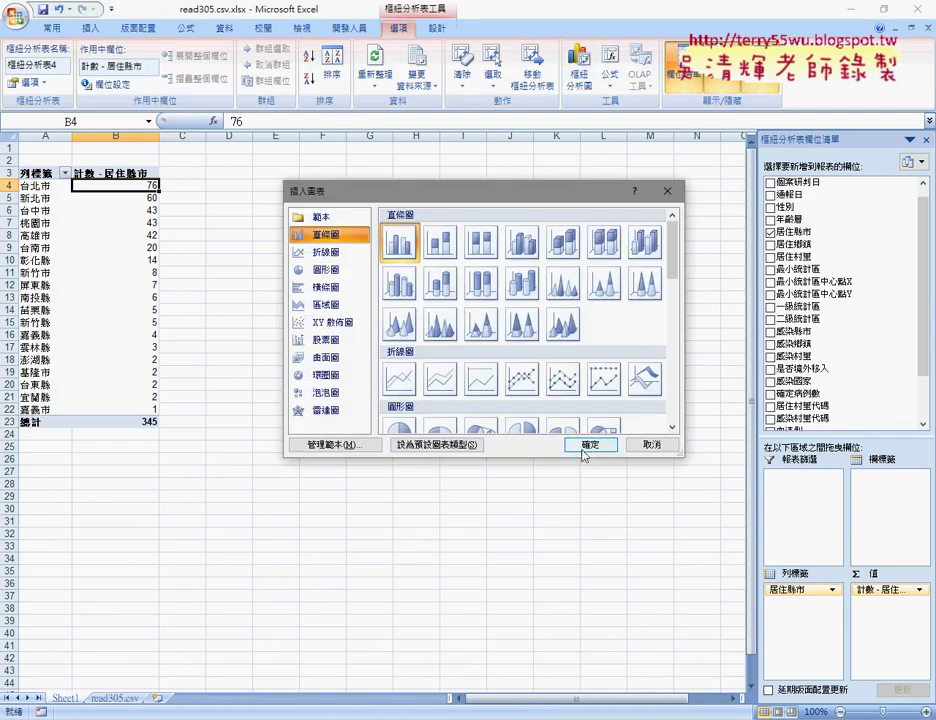
{"action": "left_click", "coordinate": [588, 445]}
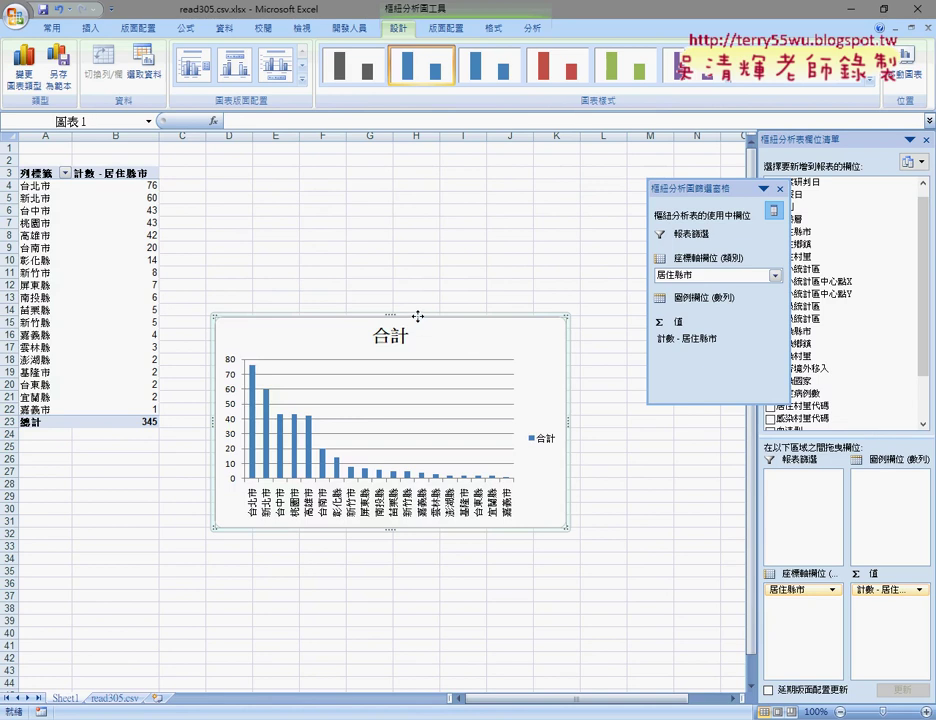
{"action": "left_click_drag", "start_coordinate": [418, 316], "coordinate": [377, 168]}
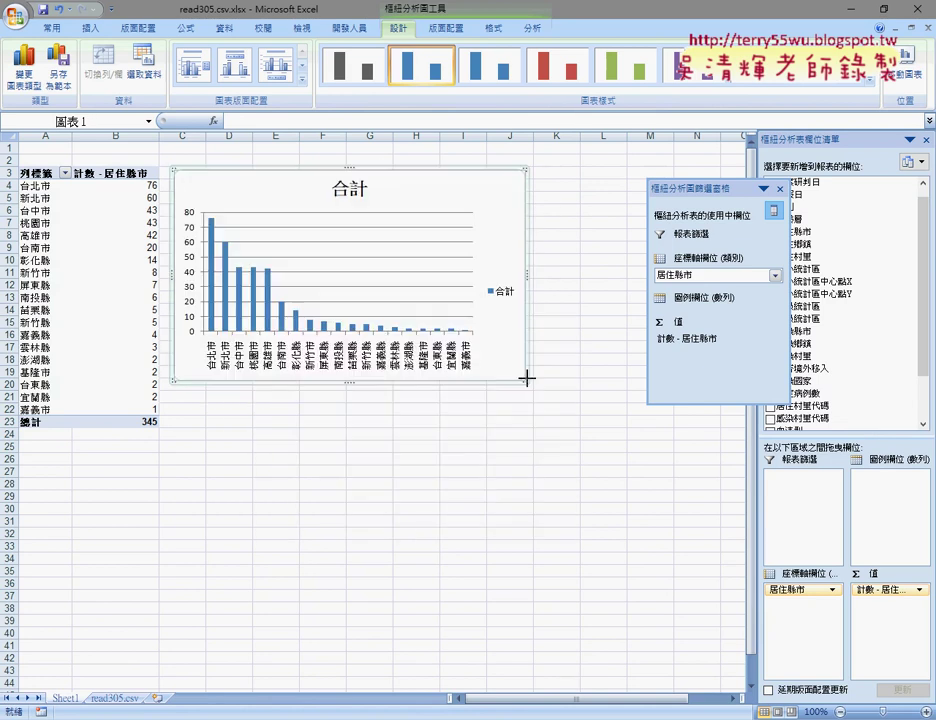
{"action": "left_click_drag", "start_coordinate": [527, 381], "coordinate": [634, 450]}
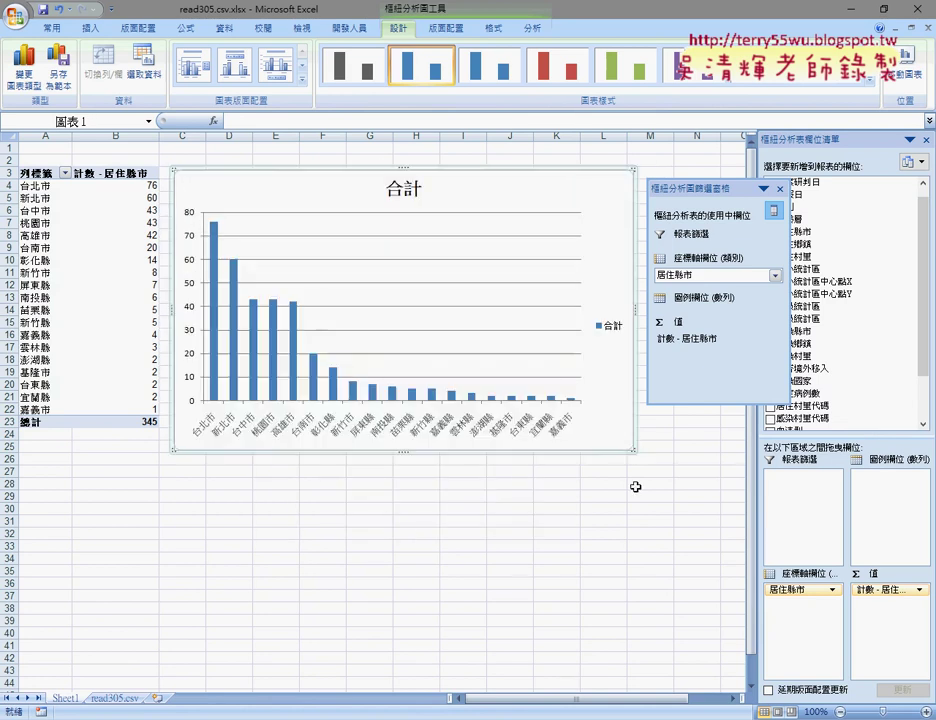